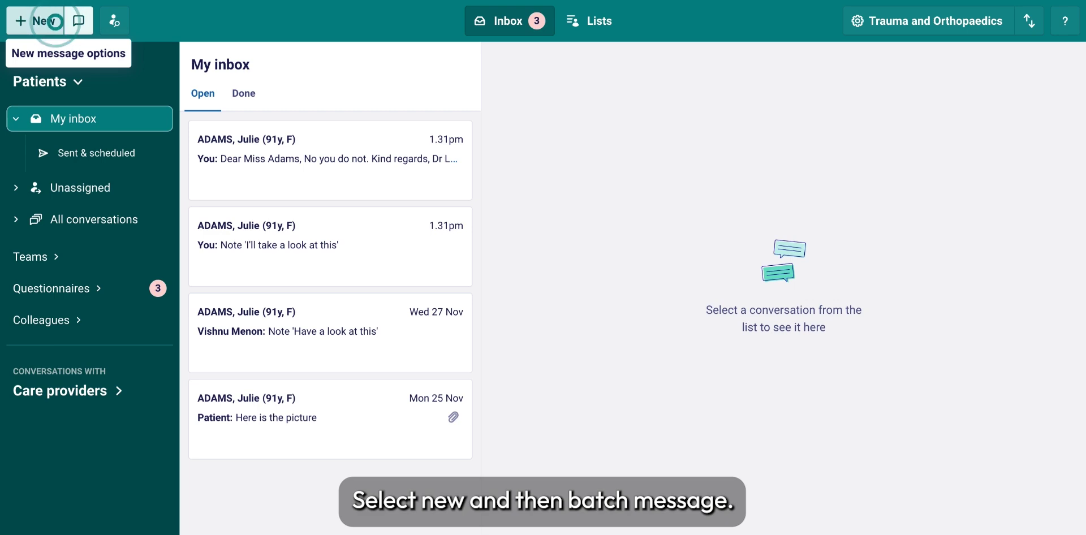
Step: Start a new batch message from the New menu to reach the patient upload options
{"action": "left_click", "coordinate": [54, 21]}
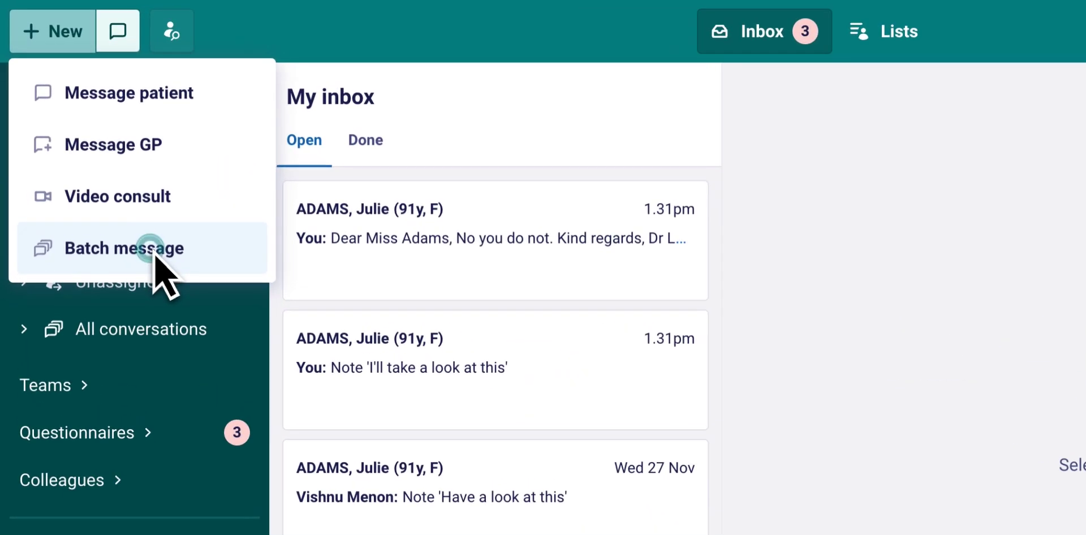
{"action": "left_click", "coordinate": [150, 247]}
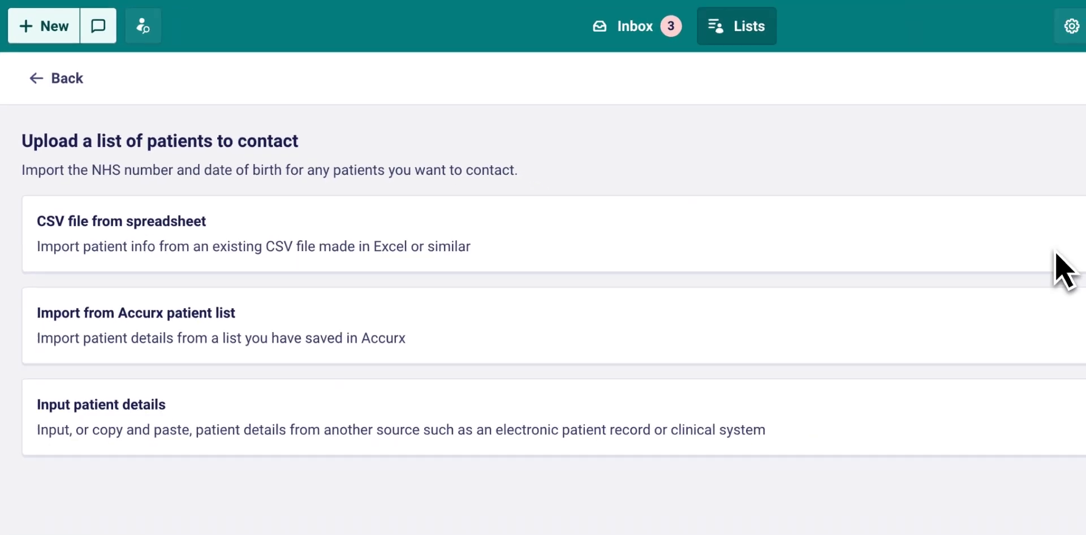
{"action": "left_click", "coordinate": [984, 201]}
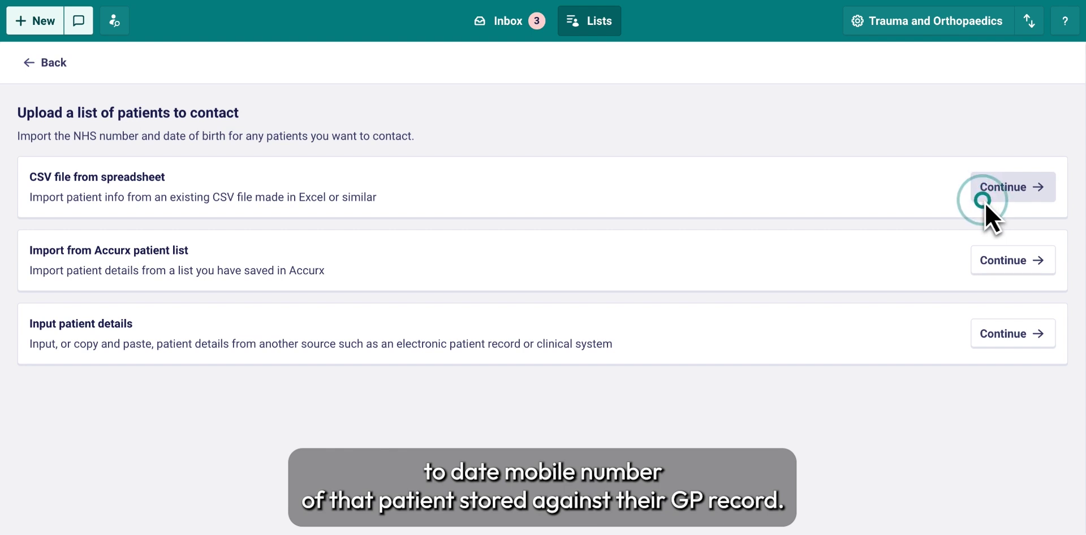
Step: Look at the CSV upload option, then switch to entering patient details directly
{"action": "left_click", "coordinate": [983, 201]}
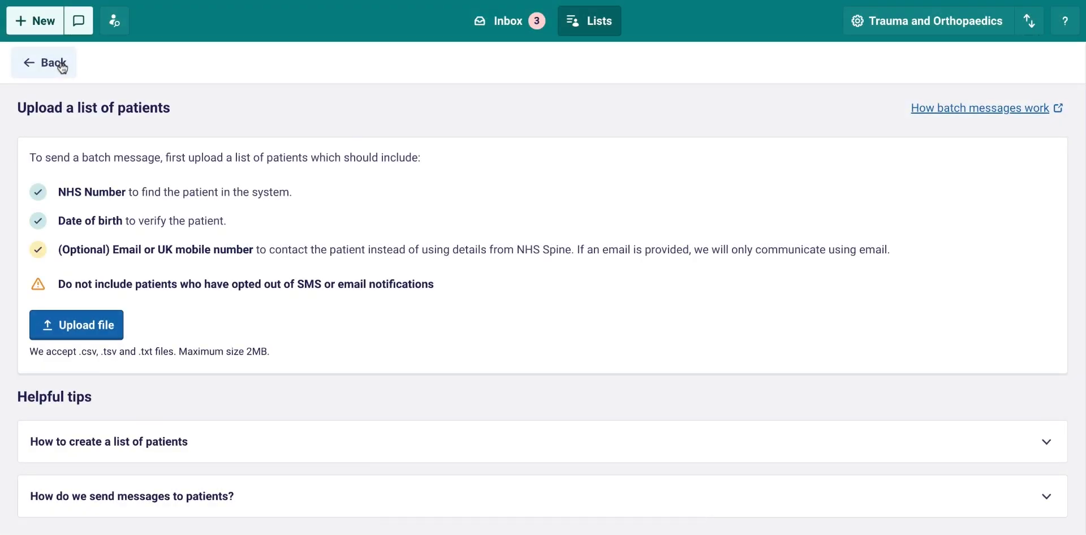
{"action": "left_click", "coordinate": [62, 67]}
{"action": "left_click", "coordinate": [1003, 335]}
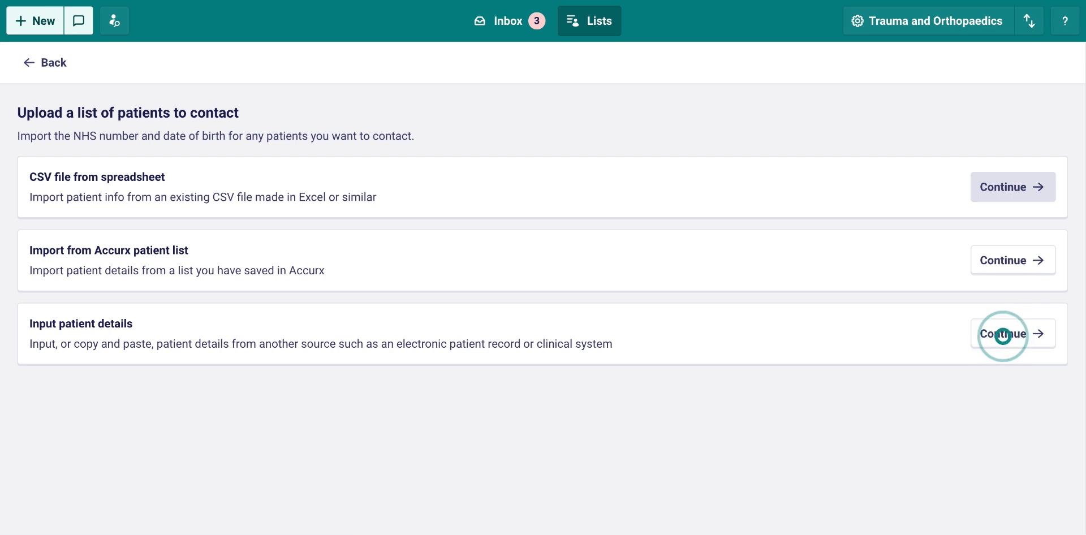
{"action": "left_click", "coordinate": [1007, 338]}
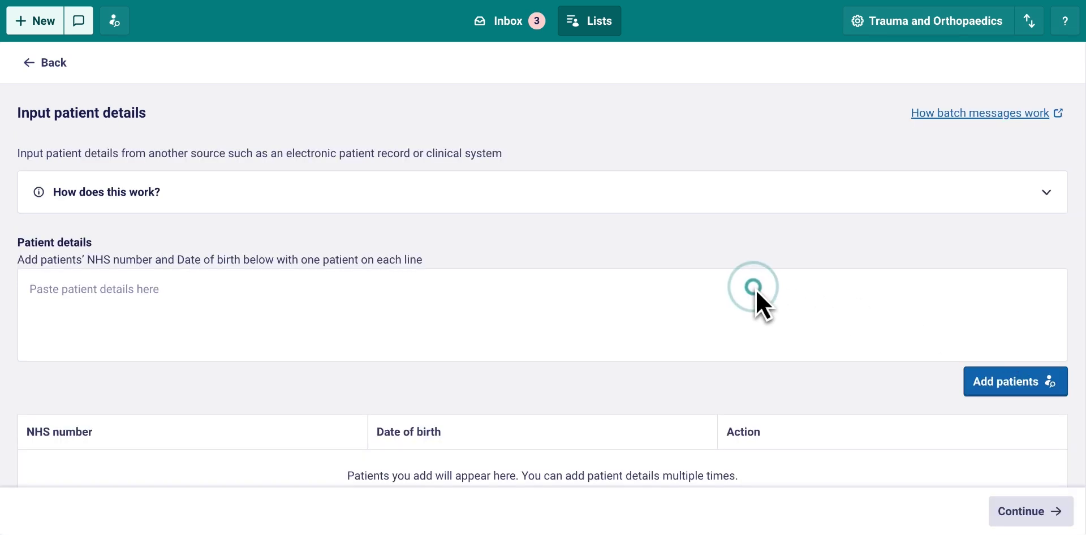
Step: Paste three patients' NHS numbers and birth dates, add them, and preview them as contactable
{"action": "left_click", "coordinate": [755, 289]}
{"action": "key", "text": "ctrl+v"}
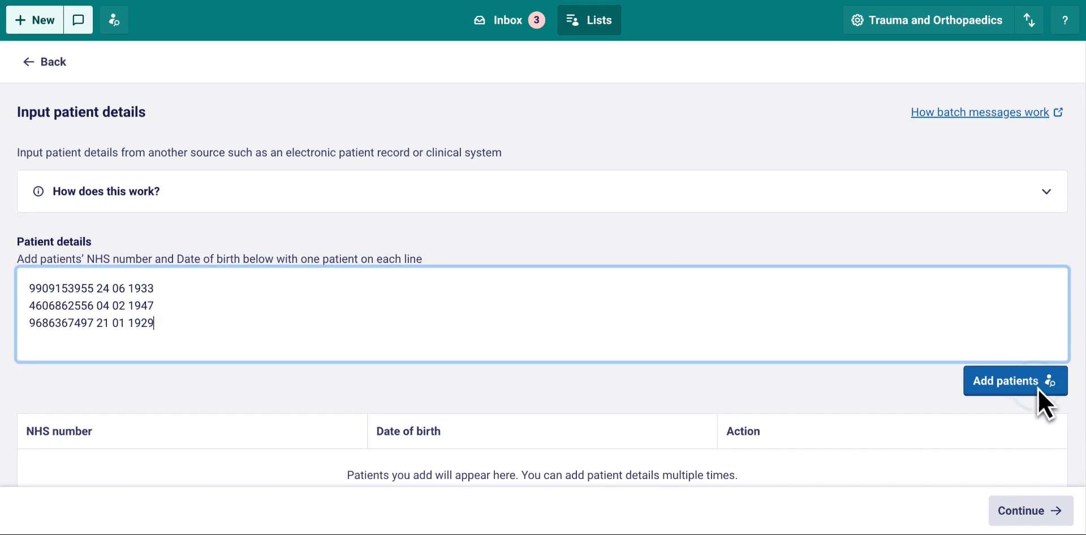
{"action": "left_click", "coordinate": [1037, 384]}
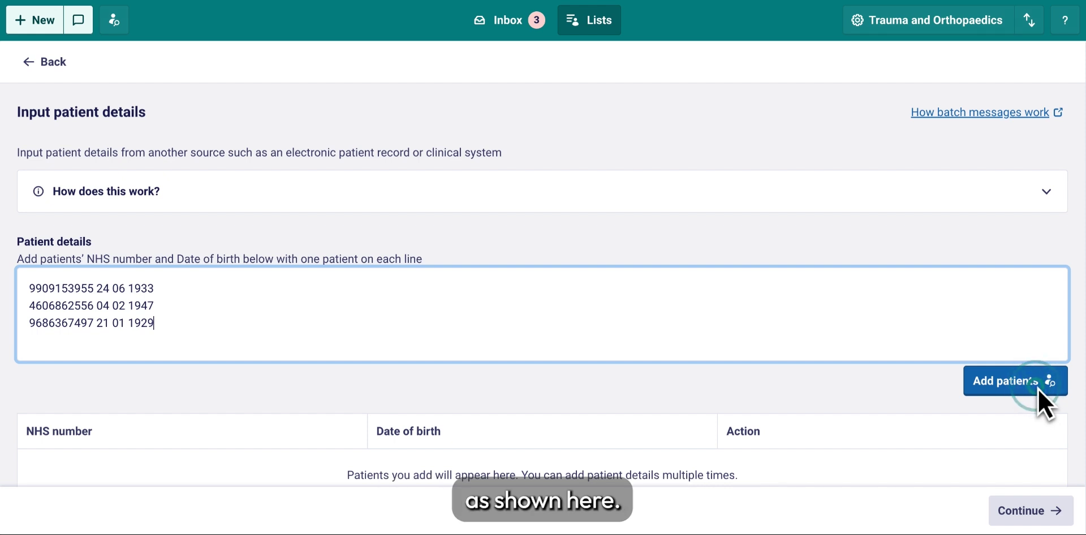
{"action": "left_click", "coordinate": [1037, 388]}
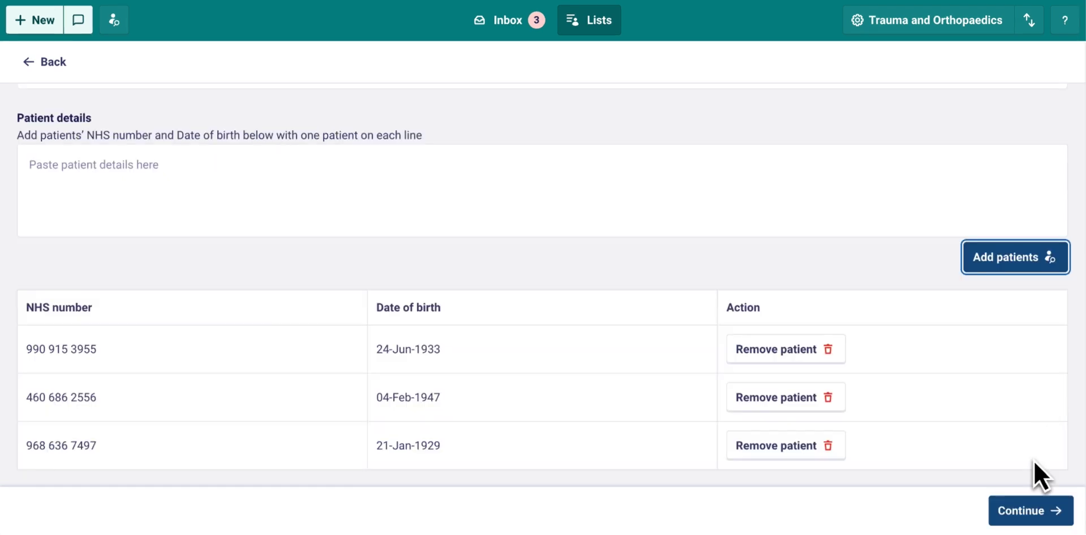
{"action": "left_click", "coordinate": [1026, 526]}
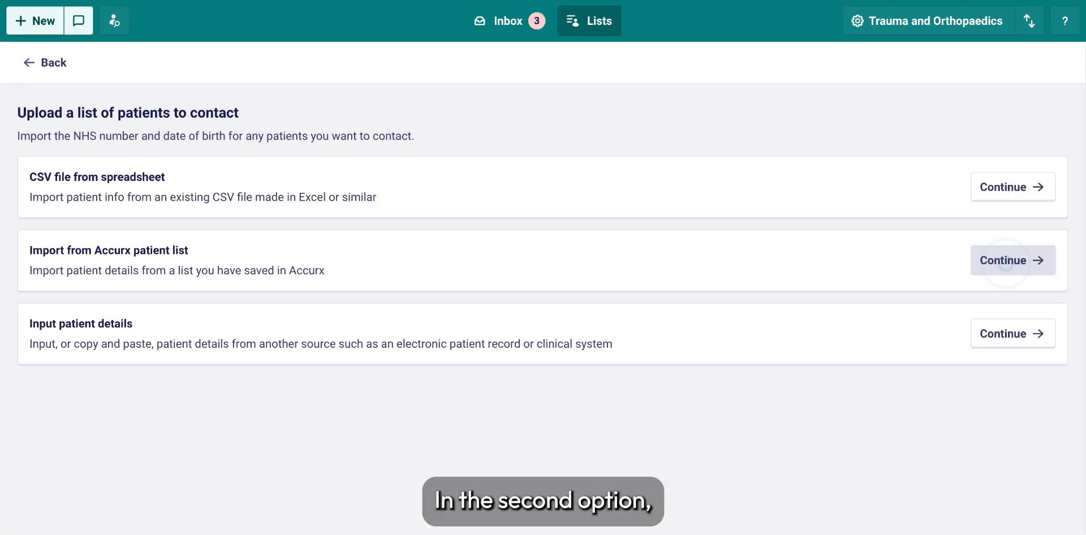
{"action": "left_click", "coordinate": [1005, 262]}
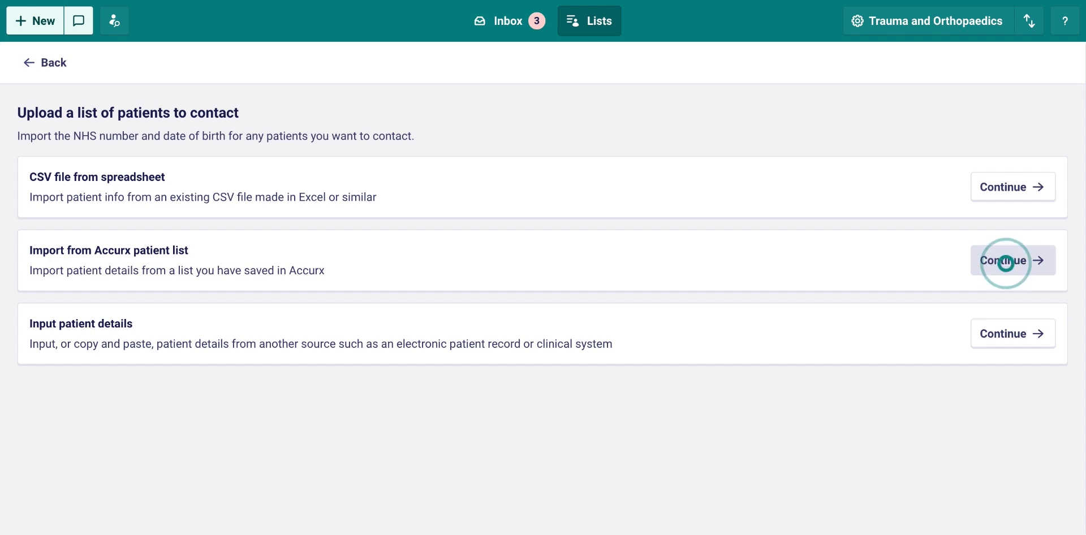
Step: Import the saved T&O TCI List: 7 patients provided, 6 contactable
{"action": "left_click", "coordinate": [1010, 263]}
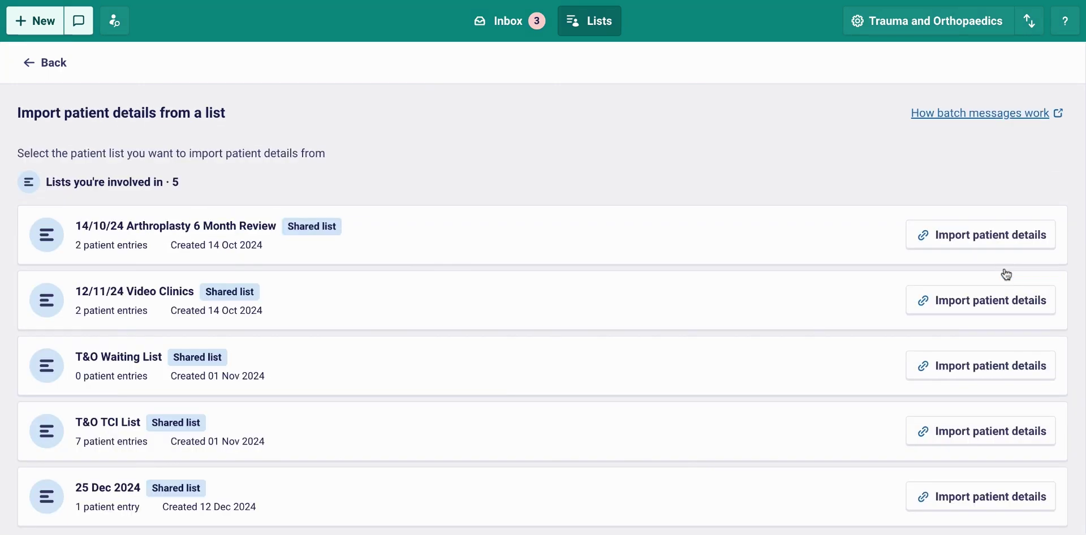
{"action": "scroll", "coordinate": [1006, 274], "scroll_direction": "down", "scroll_amount": 1}
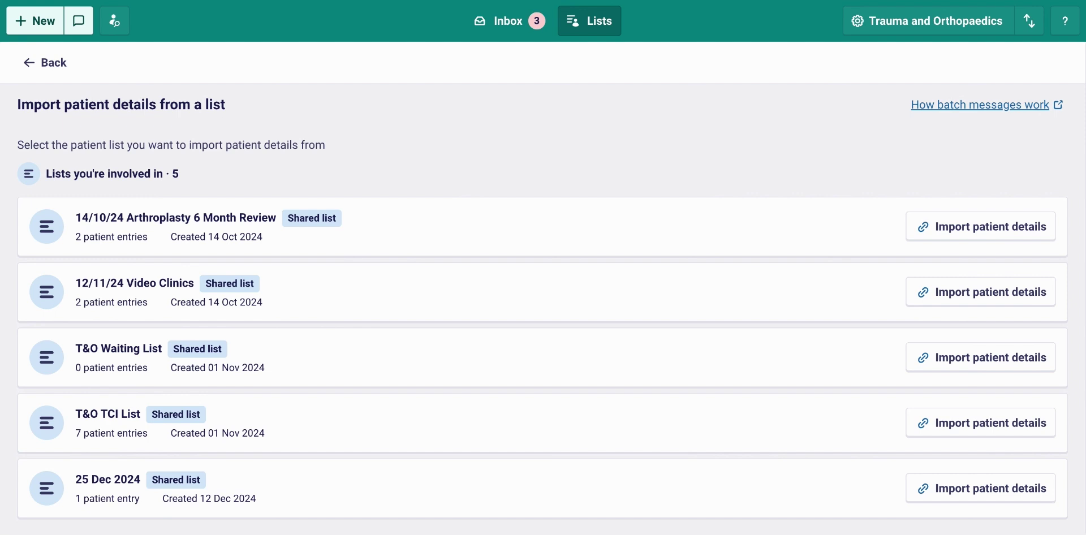
{"action": "left_click", "coordinate": [979, 434]}
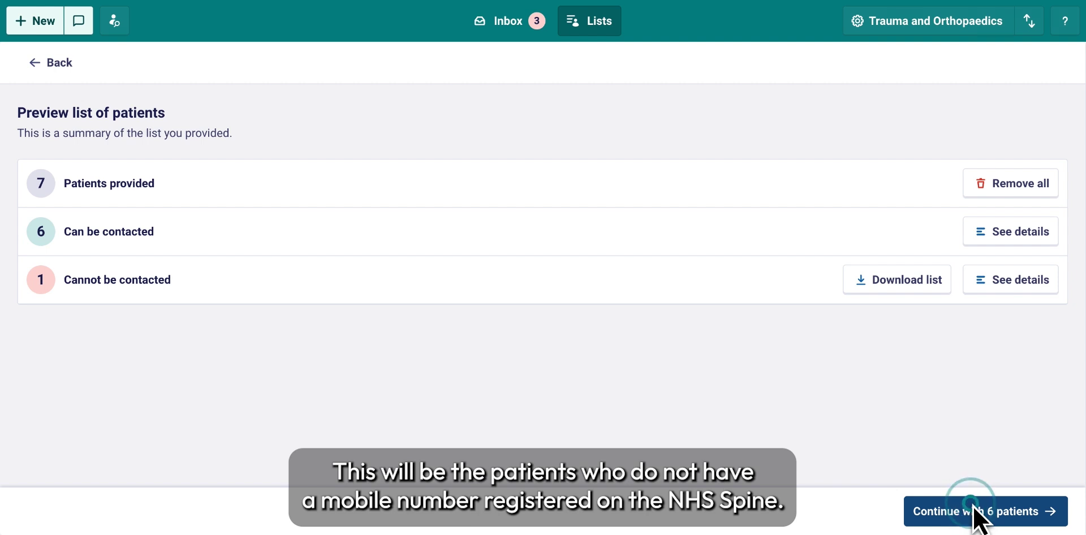
Step: Continue with the 6 contactable patients to the Mobile message composer
{"action": "left_click", "coordinate": [972, 505]}
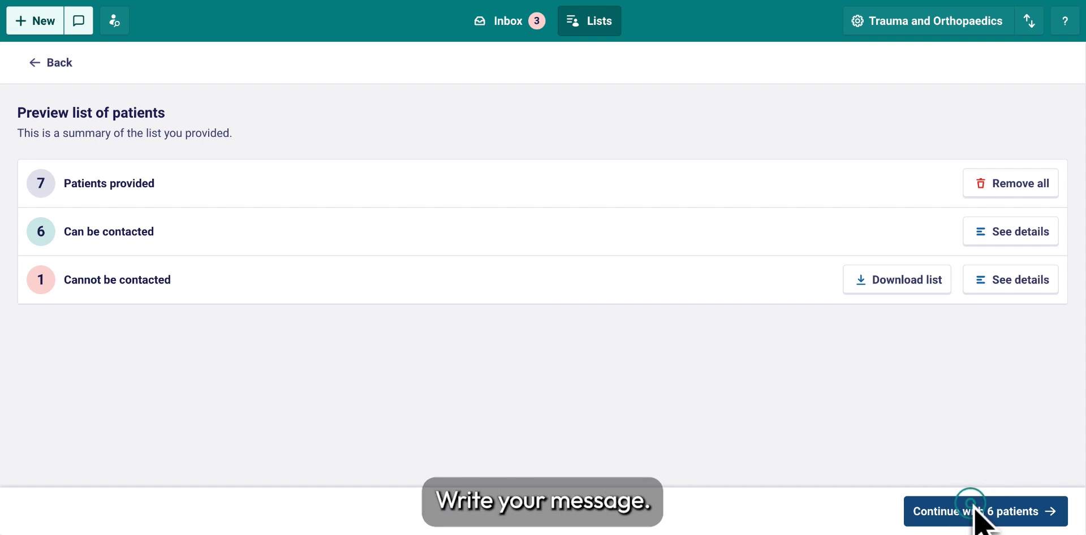
{"action": "left_click", "coordinate": [817, 175]}
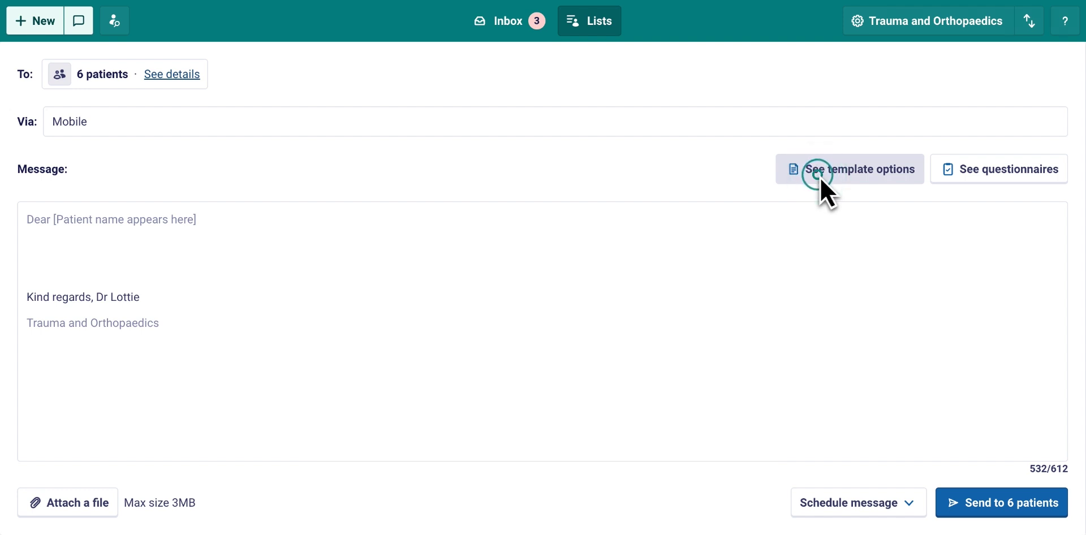
{"action": "left_click", "coordinate": [820, 179]}
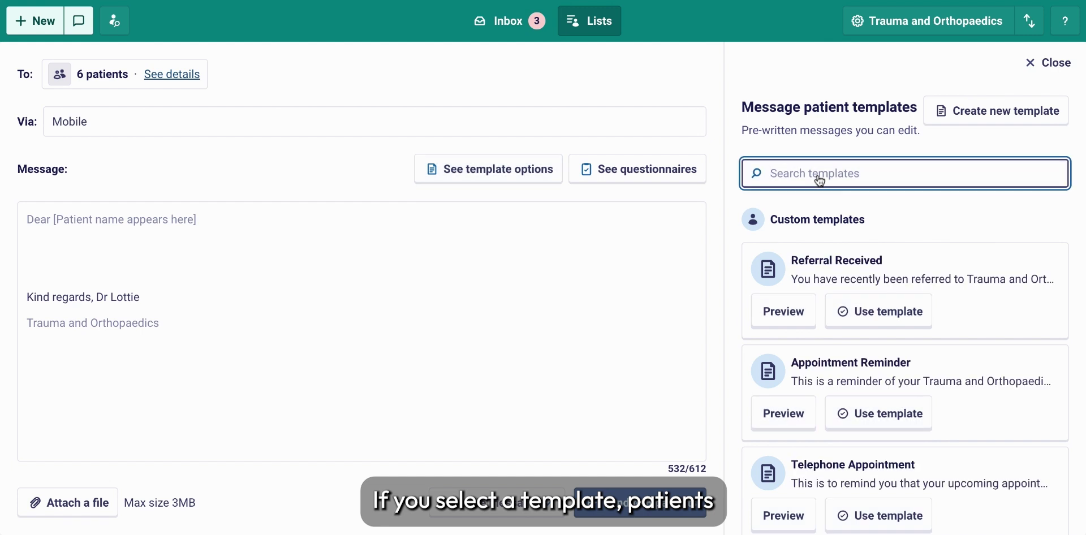
{"action": "scroll", "coordinate": [820, 180], "scroll_direction": "down", "scroll_amount": 4}
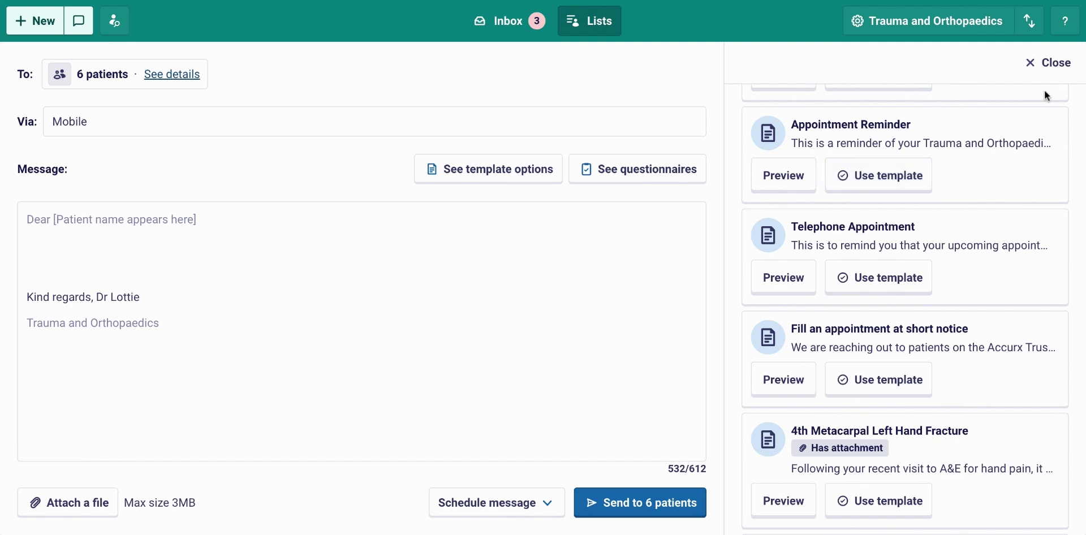
{"action": "left_click", "coordinate": [1055, 67]}
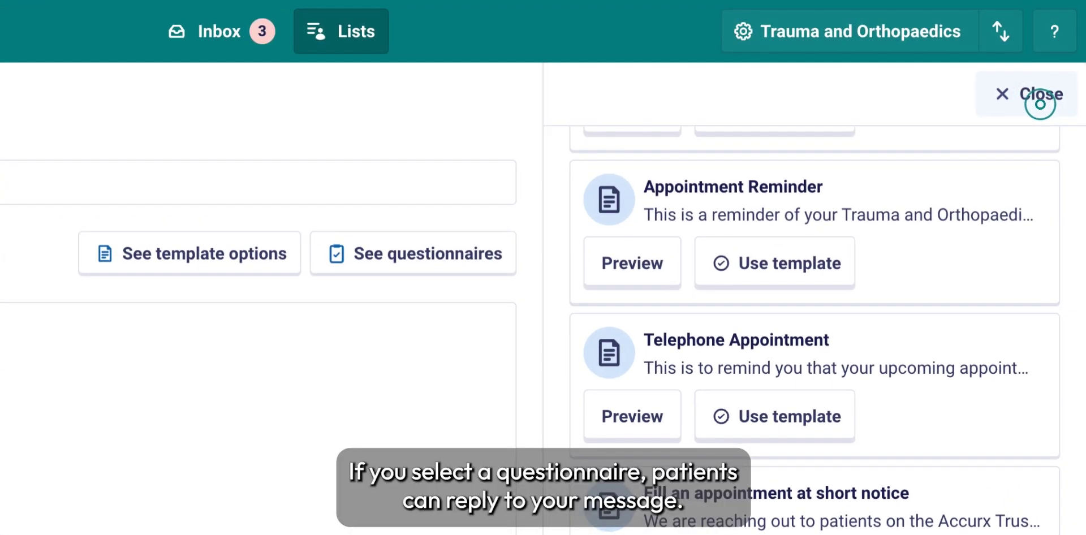
{"action": "left_click", "coordinate": [967, 253]}
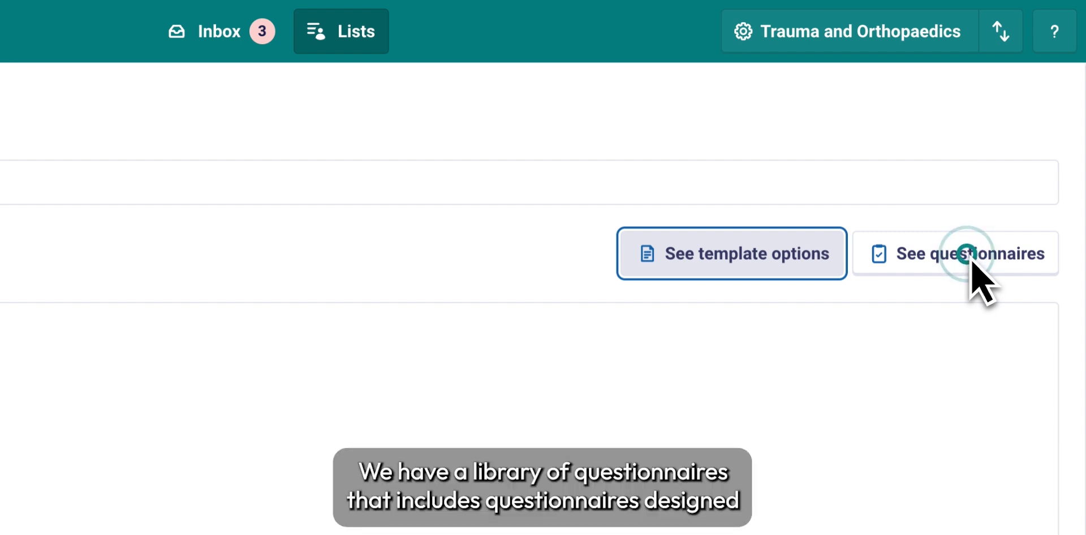
Step: Use the Waiting List Validation - Appointment questionnaire from the questionnaire library
{"action": "left_click", "coordinate": [969, 254]}
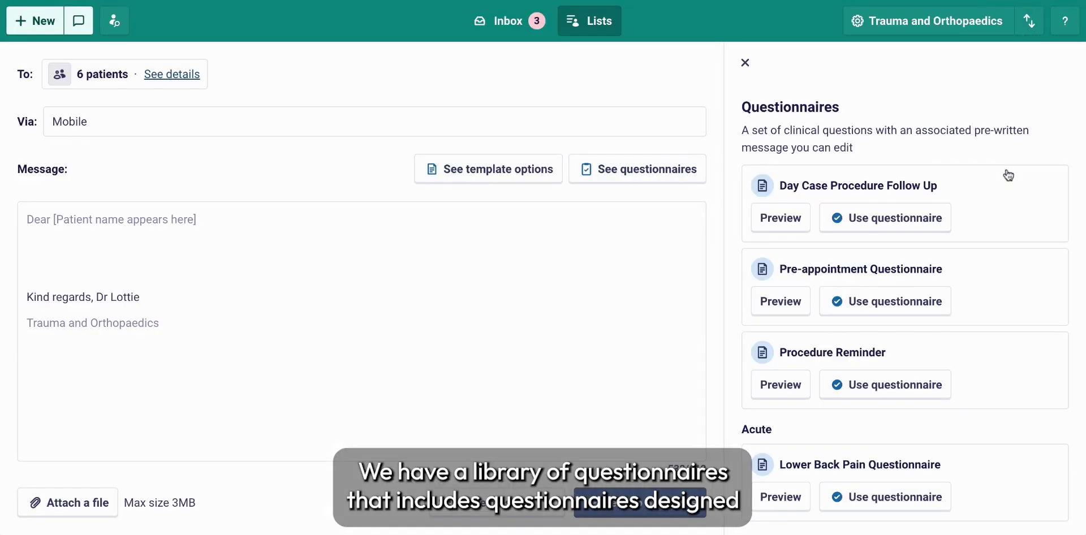
{"action": "scroll", "coordinate": [976, 216], "scroll_direction": "down", "scroll_amount": 3}
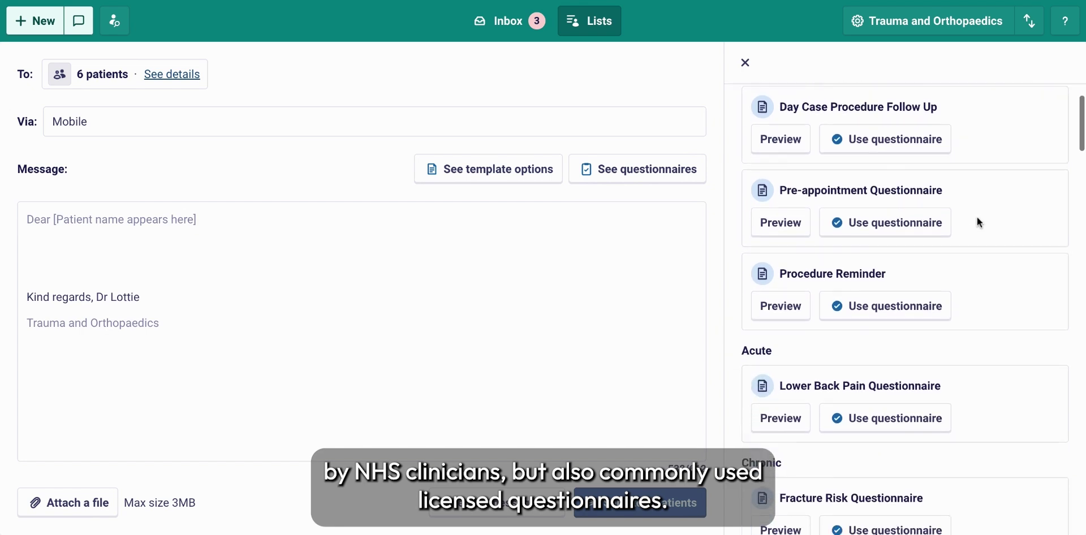
{"action": "scroll", "coordinate": [976, 228], "scroll_direction": "down", "scroll_amount": 10}
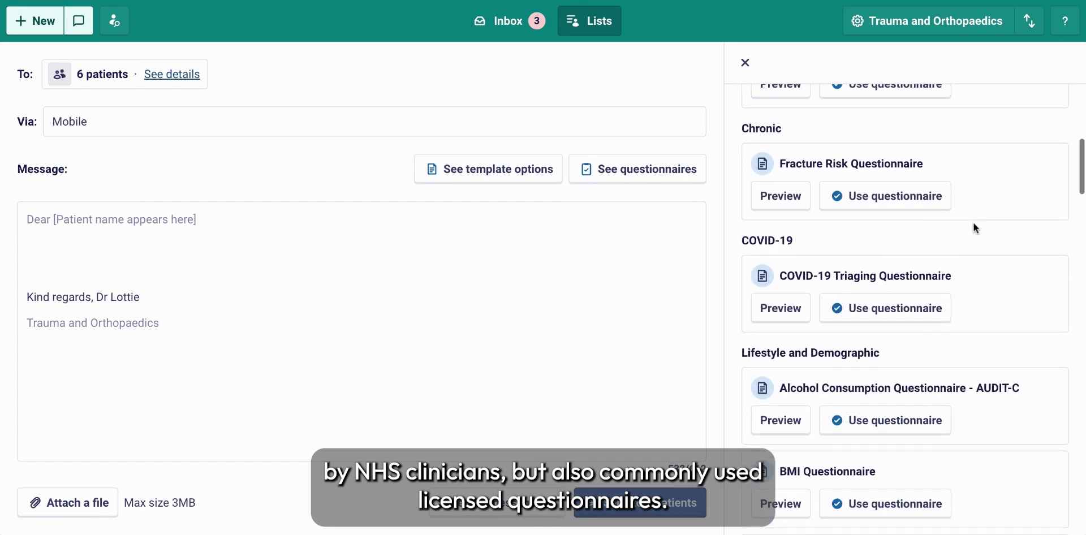
{"action": "scroll", "coordinate": [972, 226], "scroll_direction": "down", "scroll_amount": 13}
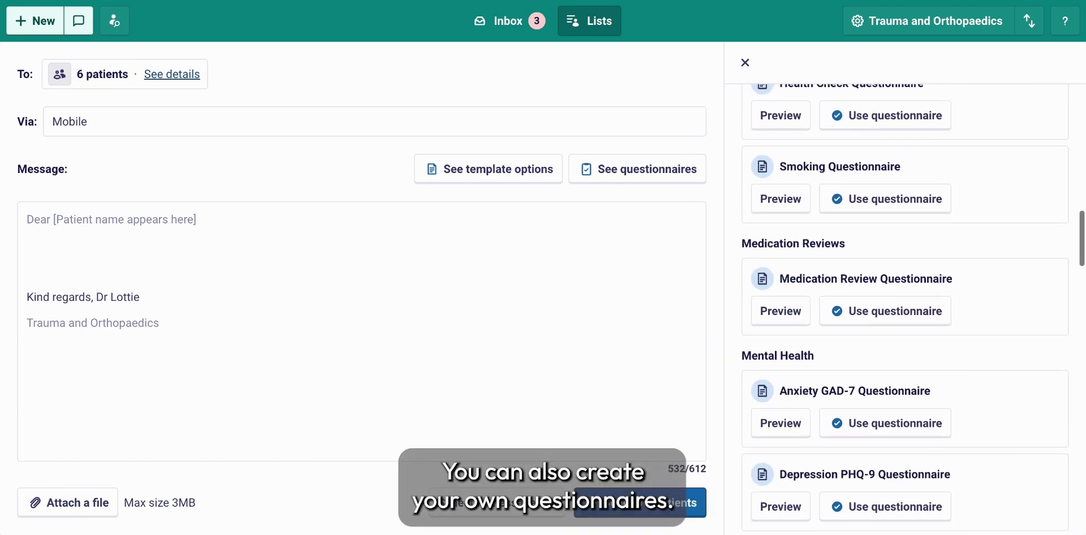
{"action": "scroll", "coordinate": [973, 227], "scroll_direction": "down", "scroll_amount": 3}
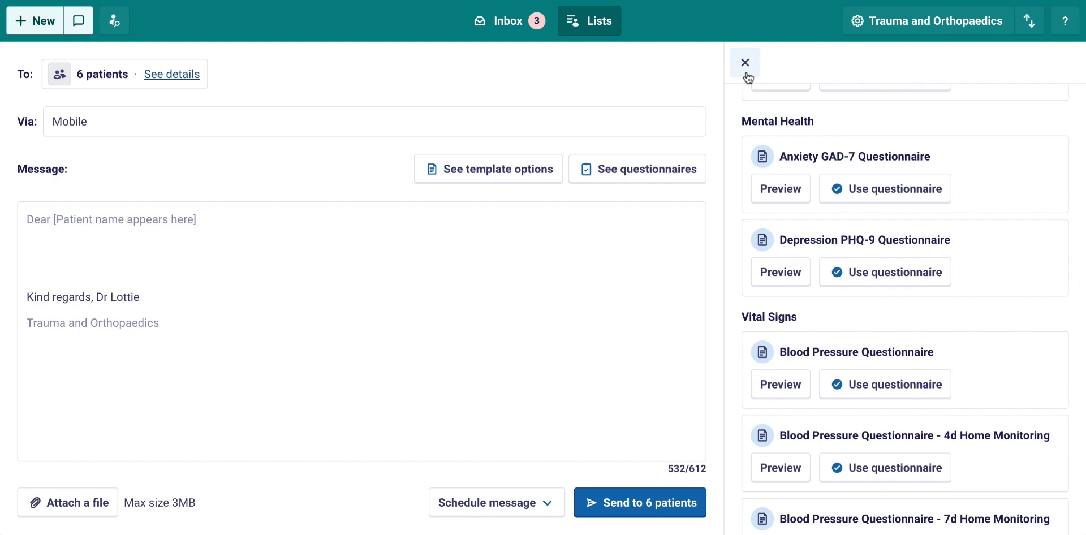
{"action": "scroll", "coordinate": [831, 164], "scroll_direction": "down", "scroll_amount": 10}
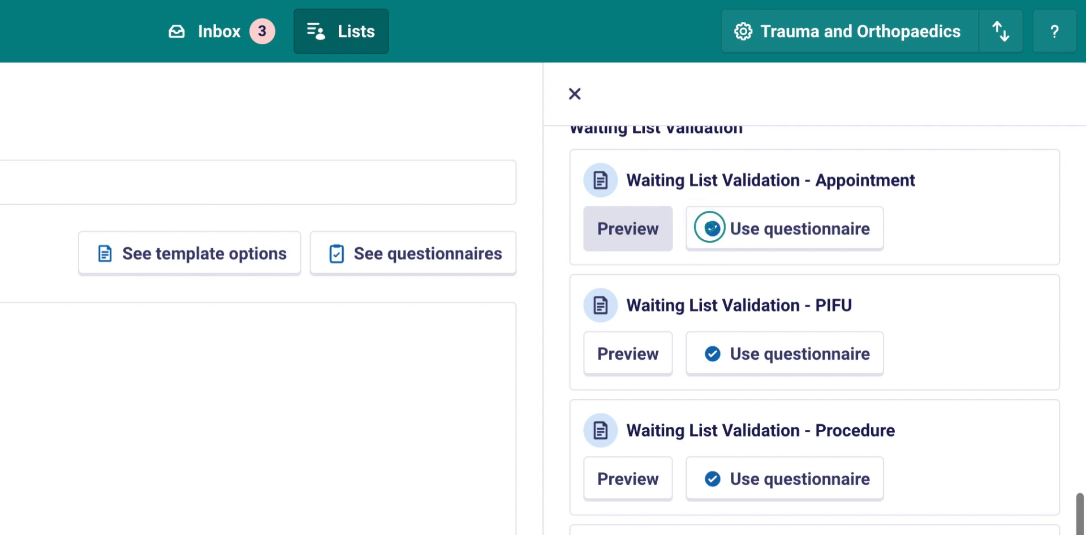
{"action": "left_click", "coordinate": [711, 228]}
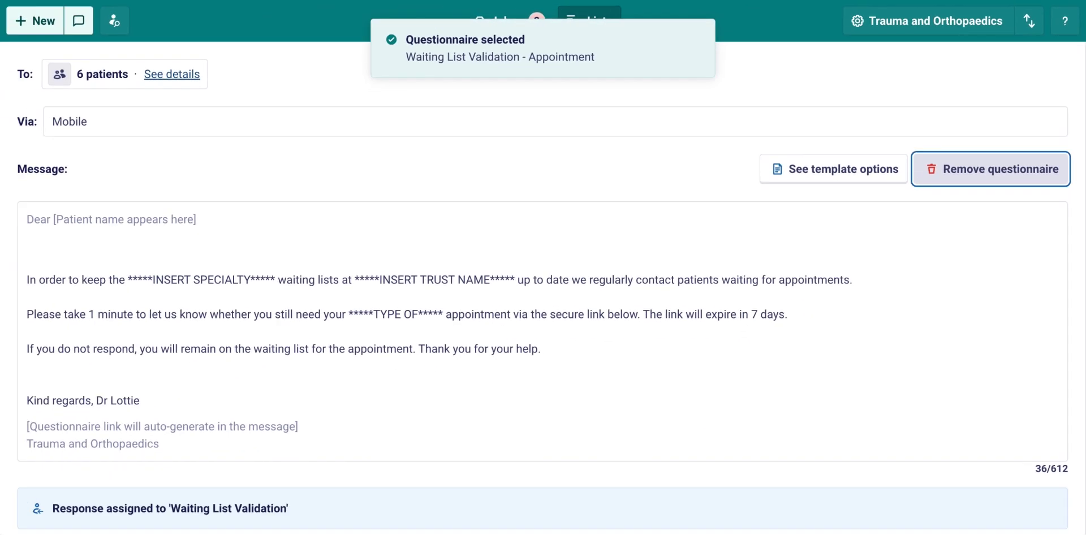
Step: Replace the specialty placeholder in the message with 'Orthopaedic'
{"action": "left_click", "coordinate": [34, 261]}
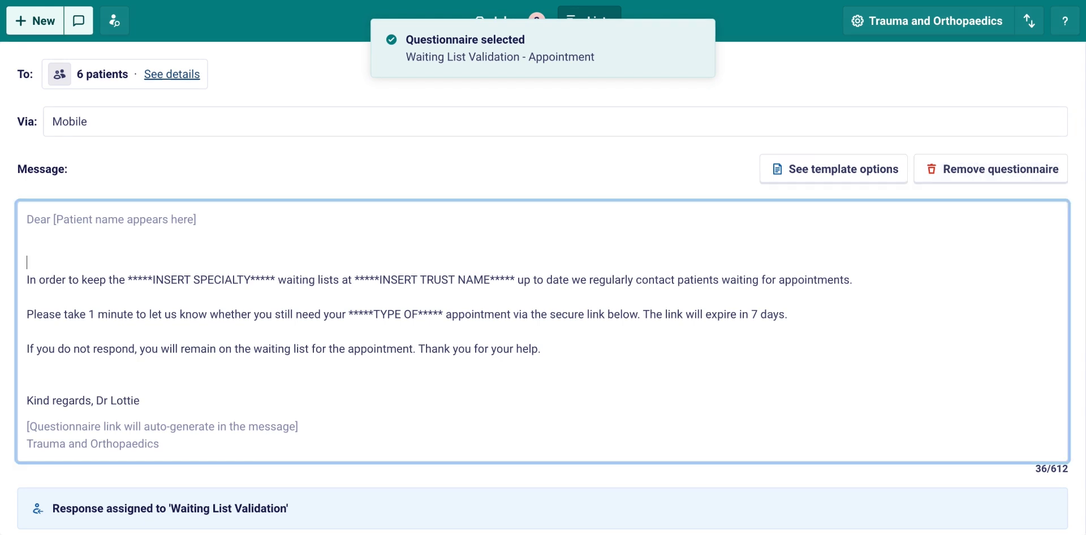
{"action": "left_click_drag", "start_coordinate": [275, 279], "coordinate": [127, 279]}
{"action": "key", "text": "BackSpace"}
{"action": "type", "text": "Orthopaedic"}
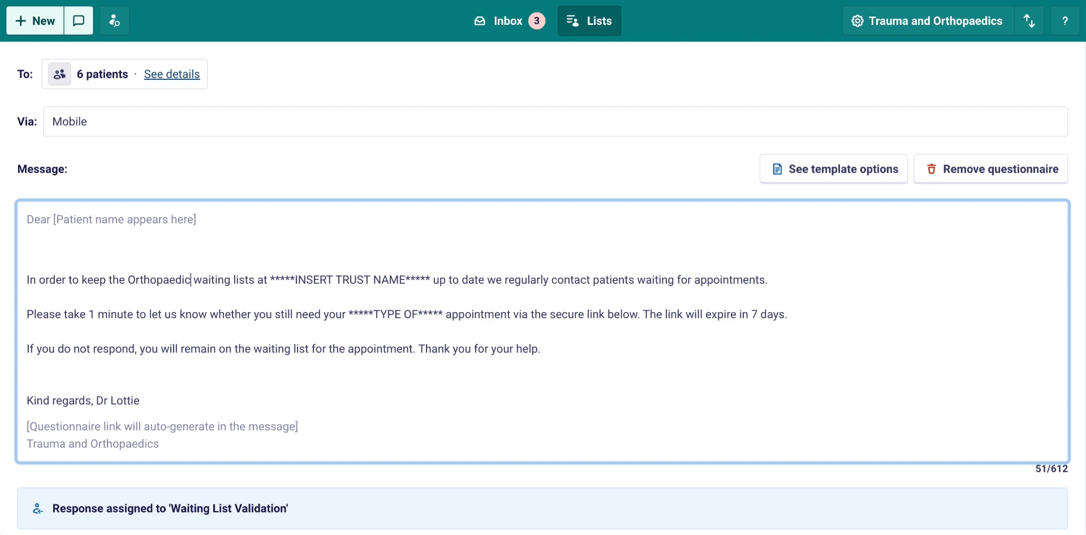
Step: Replace the trust name placeholder with 'the Accurx Trust' and delete the appointment-type placeholder
{"action": "left_click_drag", "start_coordinate": [432, 280], "coordinate": [270, 280]}
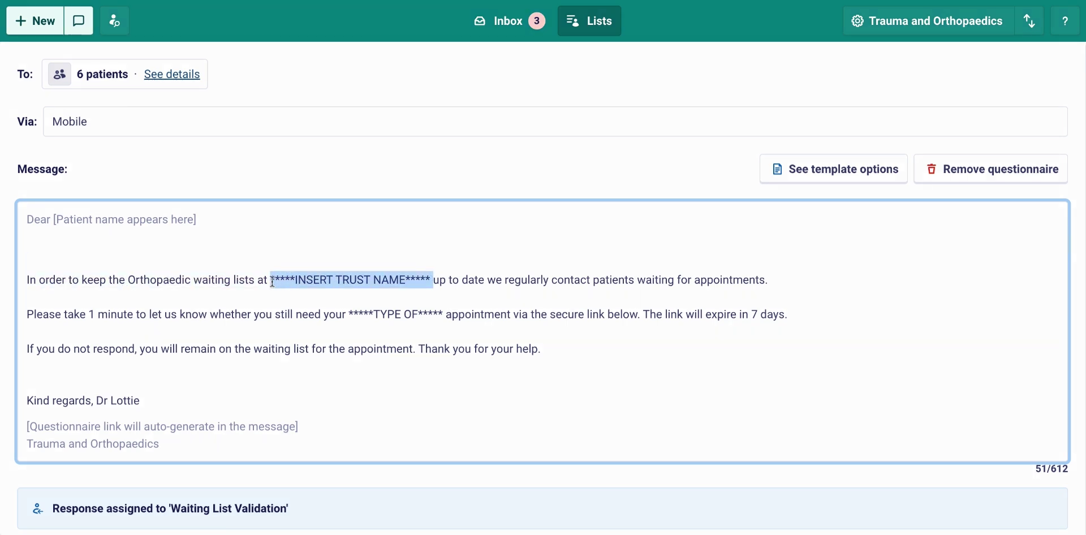
{"action": "key", "text": "BackSpace"}
{"action": "type", "text": "the Accurx Trust"}
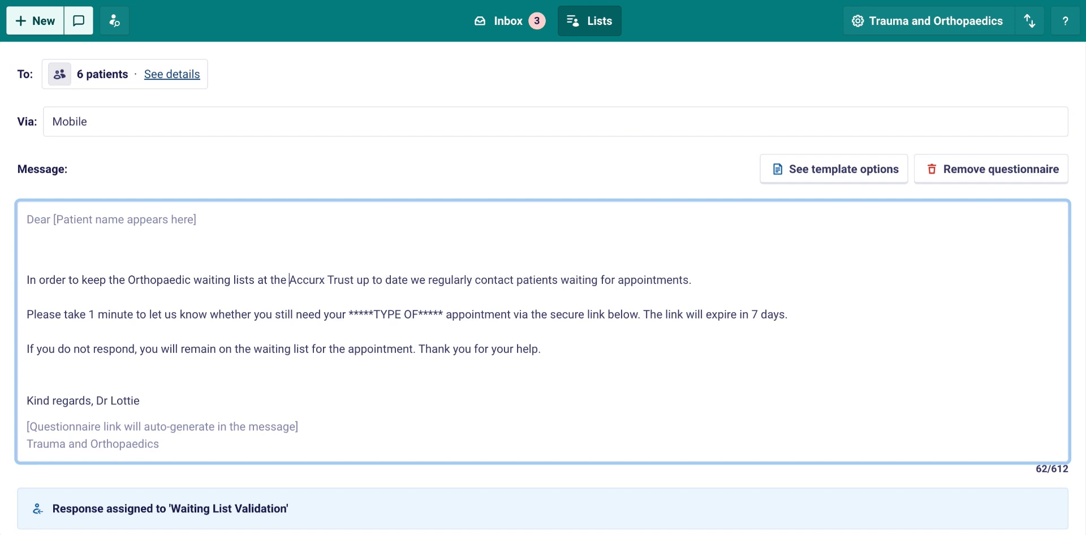
{"action": "left_click_drag", "start_coordinate": [448, 314], "coordinate": [349, 314]}
{"action": "key", "text": "BackSpace"}
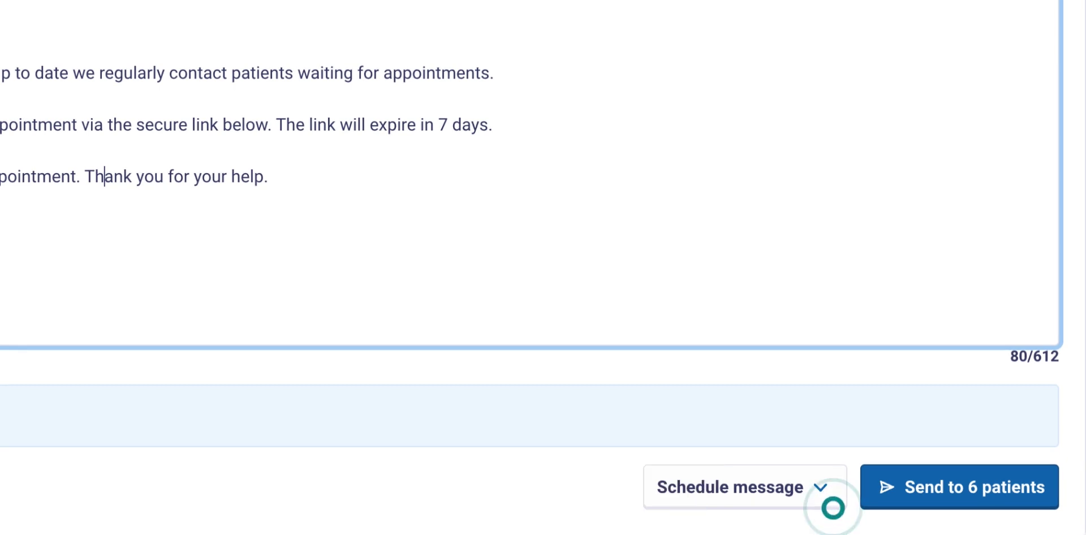
Step: Send the questionnaire message now to all 6 patients
{"action": "left_click", "coordinate": [832, 503]}
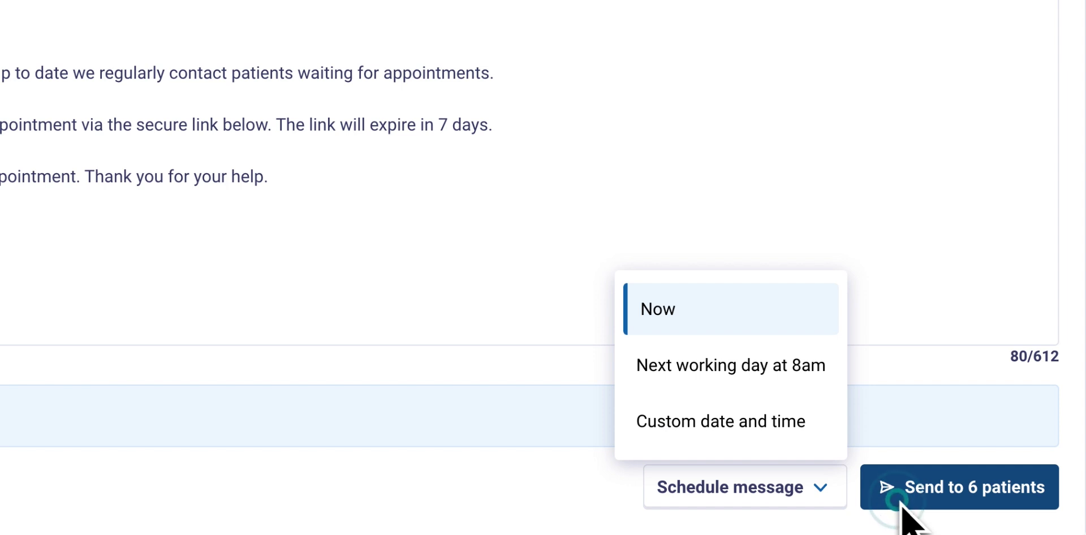
{"action": "left_click", "coordinate": [901, 508]}
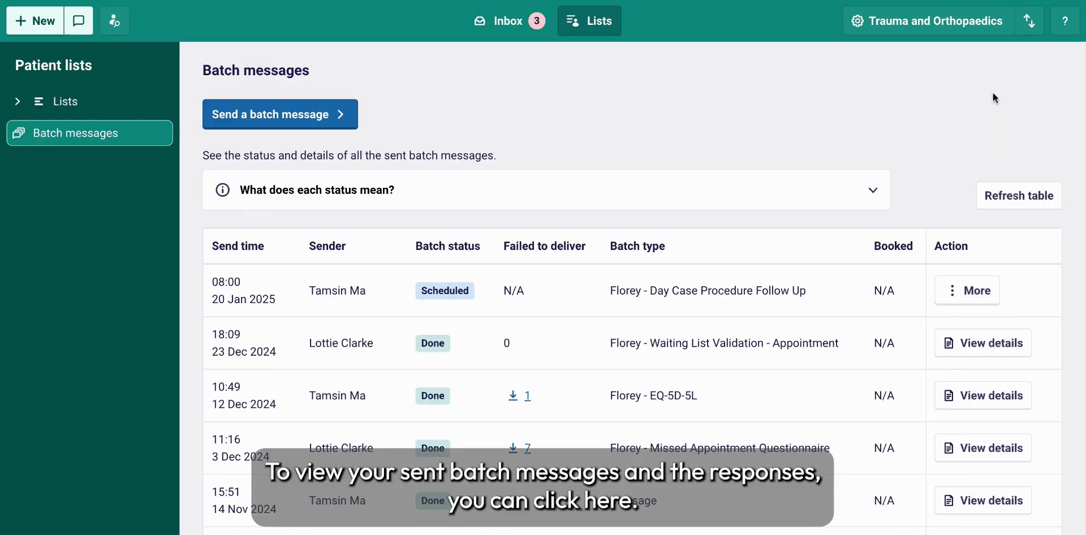
Step: Open details for the 23 Dec 2024 Waiting List Validation batch: 6 delivered, 0 failed
{"action": "scroll", "coordinate": [904, 106], "scroll_direction": "down", "scroll_amount": 3}
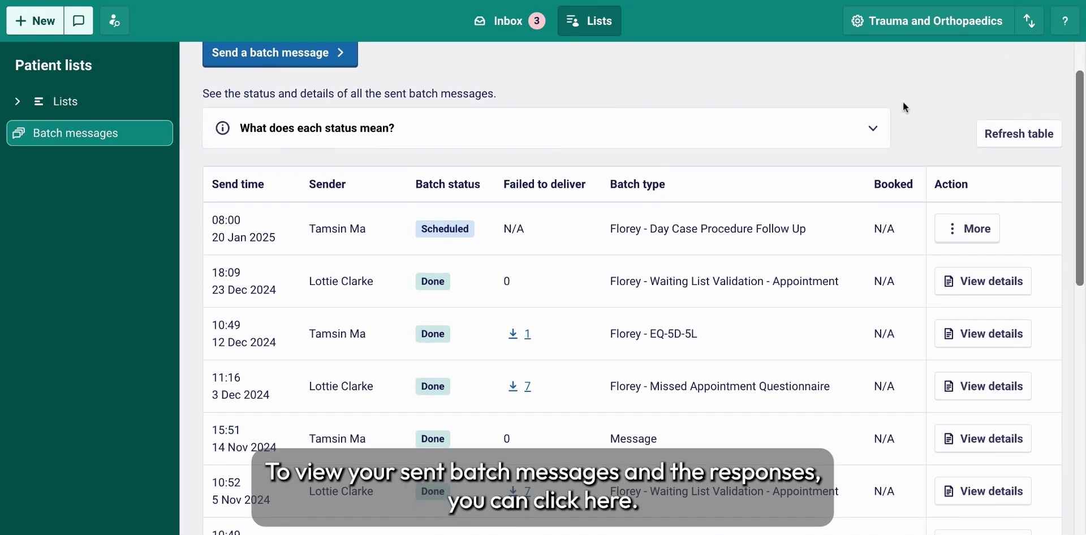
{"action": "scroll", "coordinate": [643, 287], "scroll_direction": "down", "scroll_amount": 3}
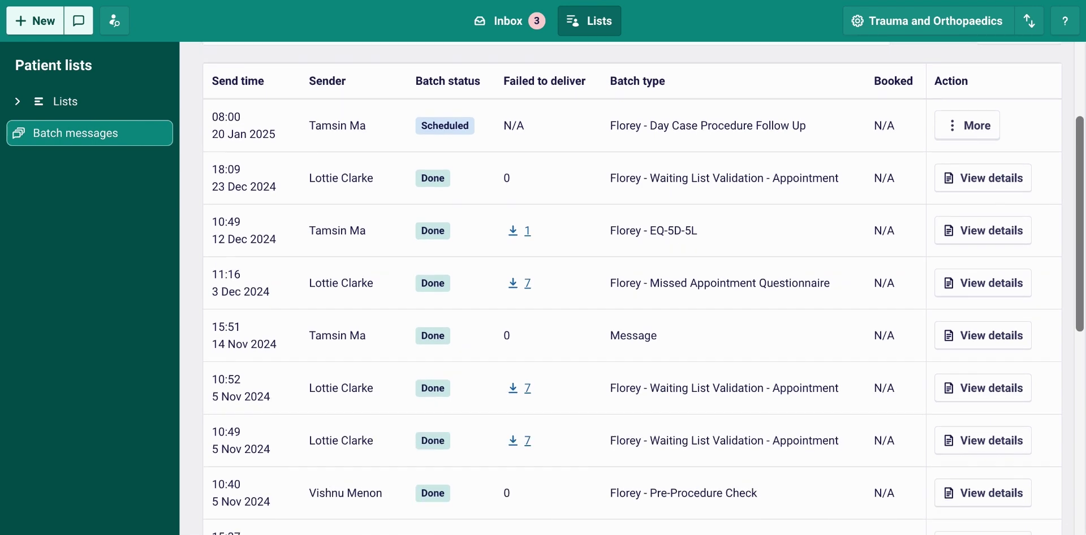
{"action": "scroll", "coordinate": [643, 288], "scroll_direction": "down", "scroll_amount": 1}
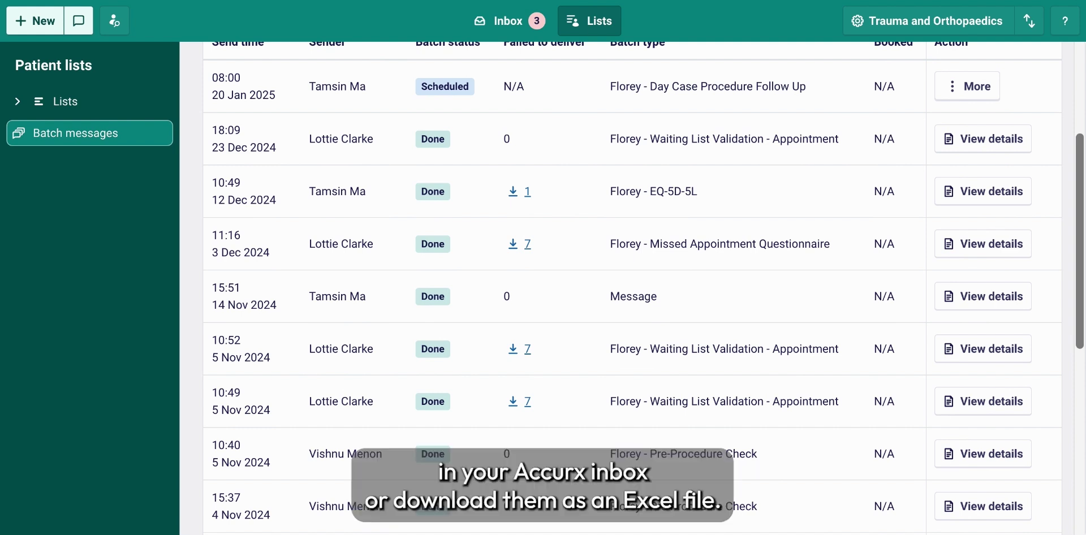
{"action": "left_click", "coordinate": [965, 140]}
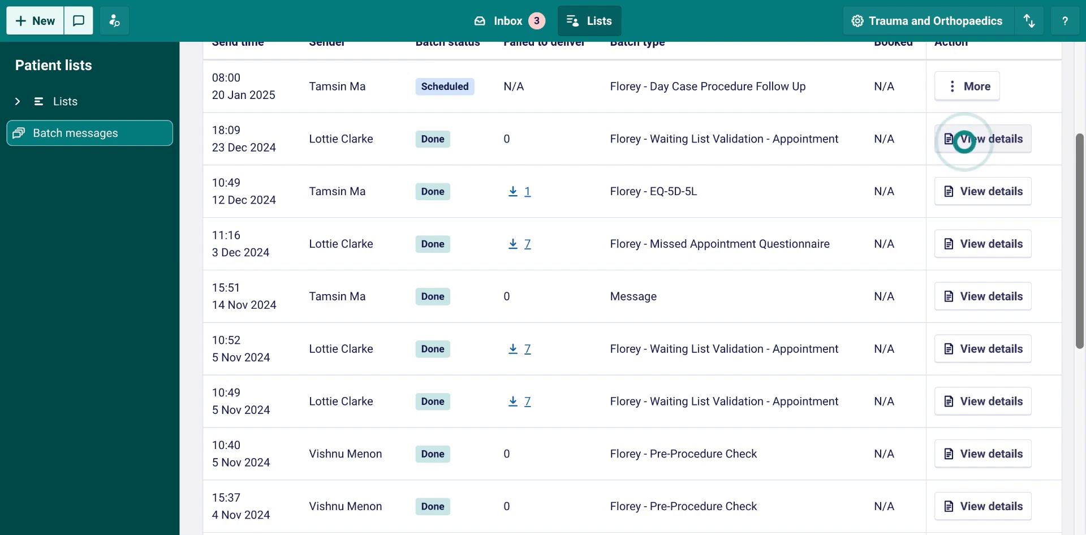
{"action": "left_click", "coordinate": [965, 141]}
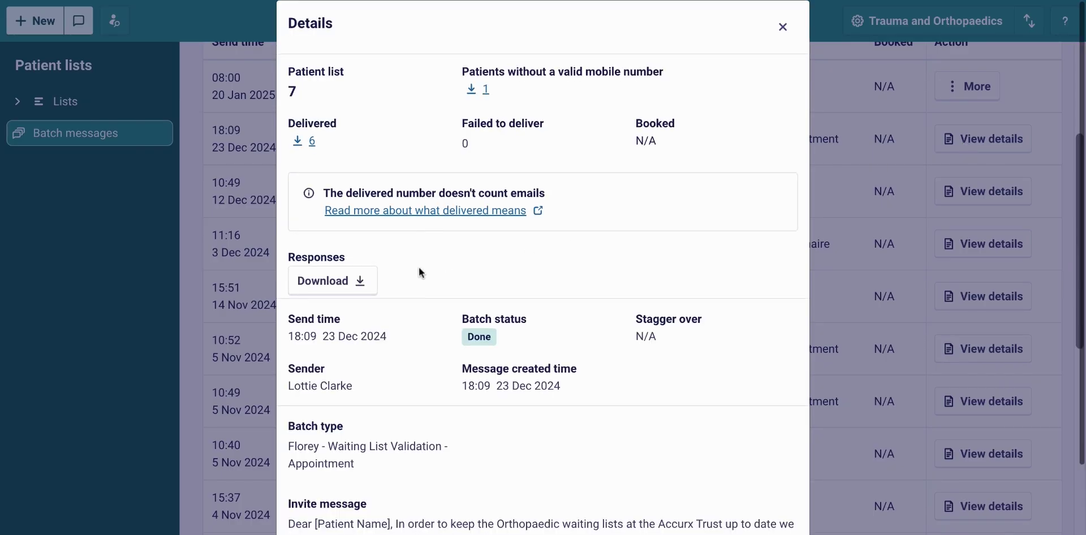
{"action": "scroll", "coordinate": [418, 267], "scroll_direction": "down", "scroll_amount": 3}
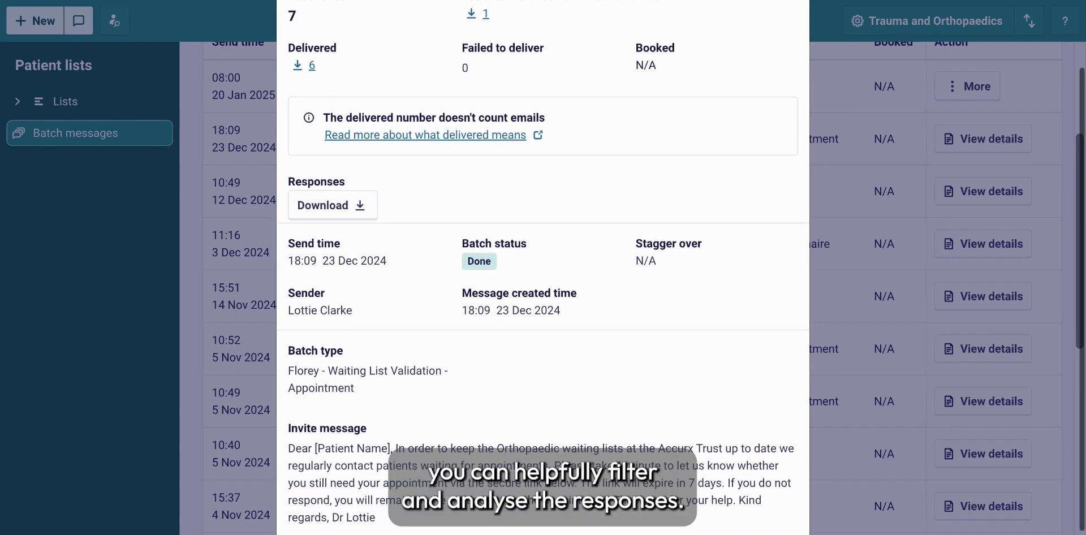